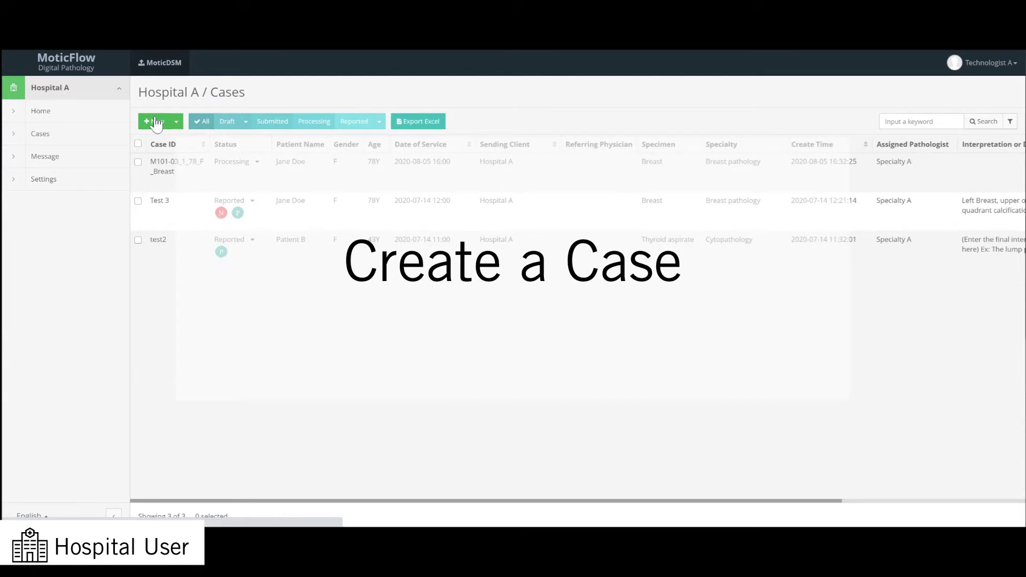
Step: Start a new case in Hospital A's Cases list
left_click(155, 122)
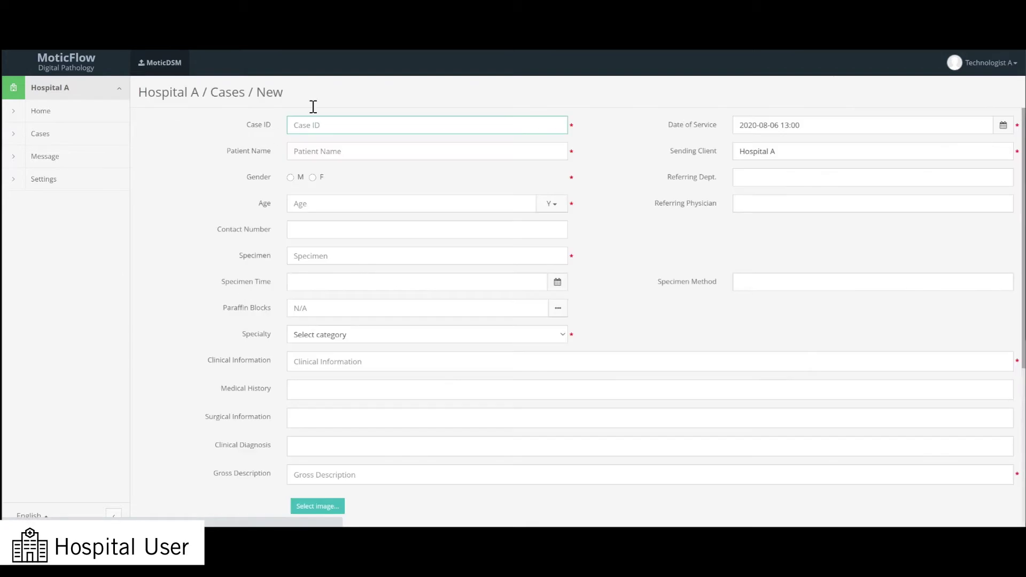
Step: Enter the case ID, patient name, gender and age, and choose Breast pathology specialty
type("A0001")
left_click(318, 151)
type("John Doe")
left_click(290, 177)
left_click(374, 204)
type("50")
left_click(314, 256)
left_click(374, 334)
left_click(302, 360)
Step: Add clinical note 'This is a demo', the formalin gross description, and the Breast placeholder image
type("This is a demo")
scroll(331, 411, "down", 1)
left_click(305, 444)
type("Receive in formalin in multiple, yellow=")
type("white, fibrofatty, core and core fragments, cylindrical.....")
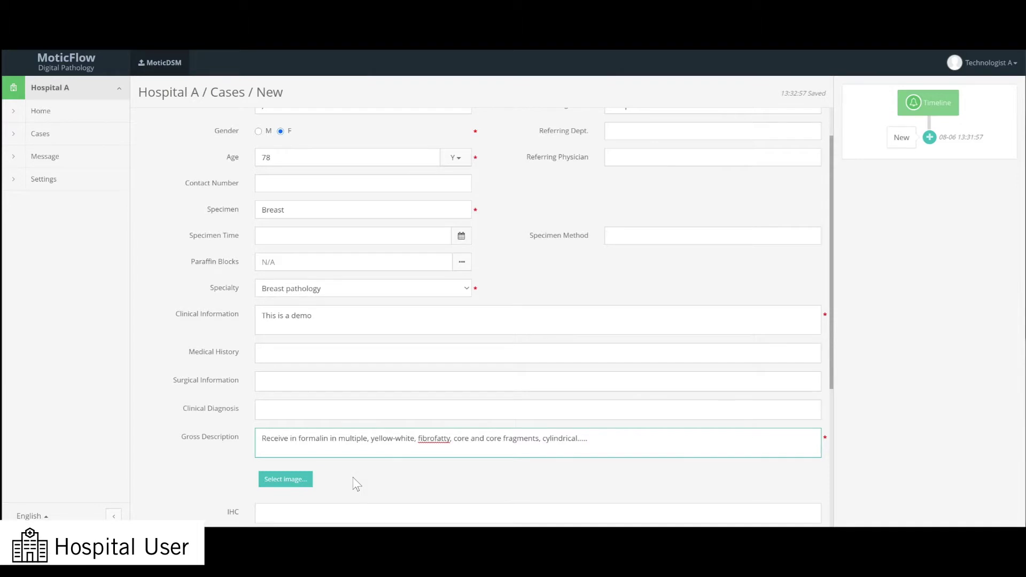
scroll(356, 484, "down", 4)
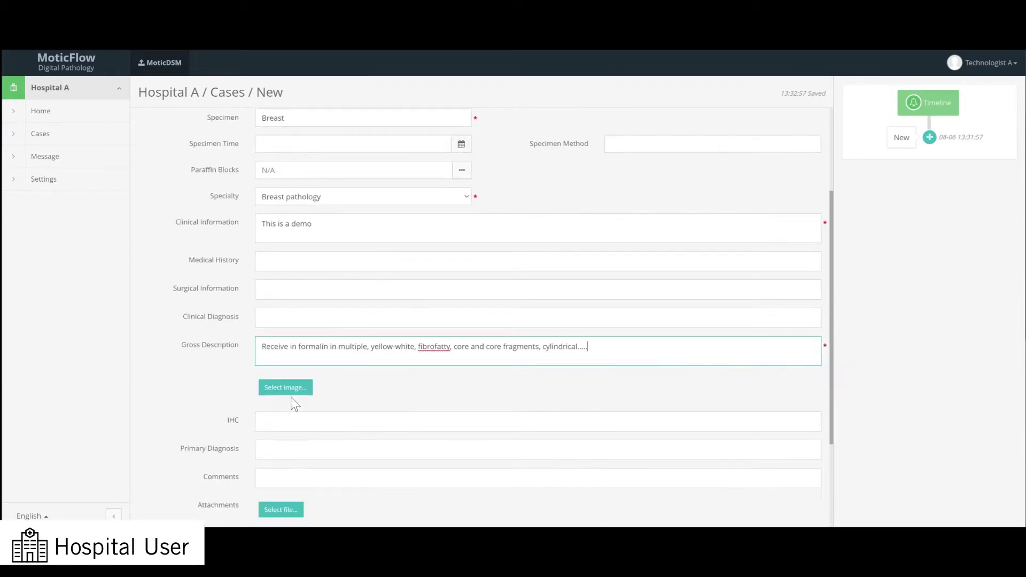
scroll(290, 396, "down", 1)
left_click(280, 359)
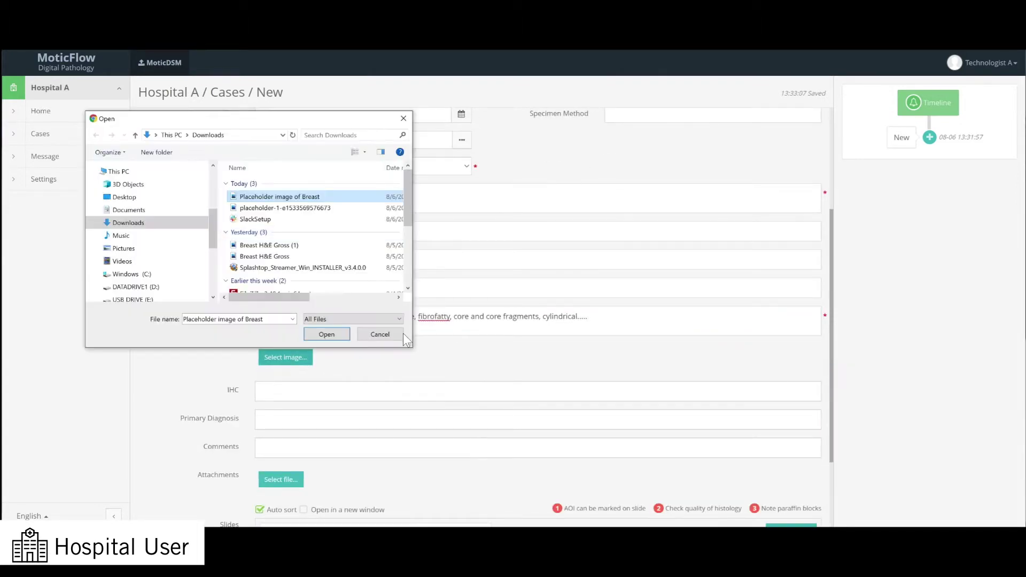
left_click(327, 335)
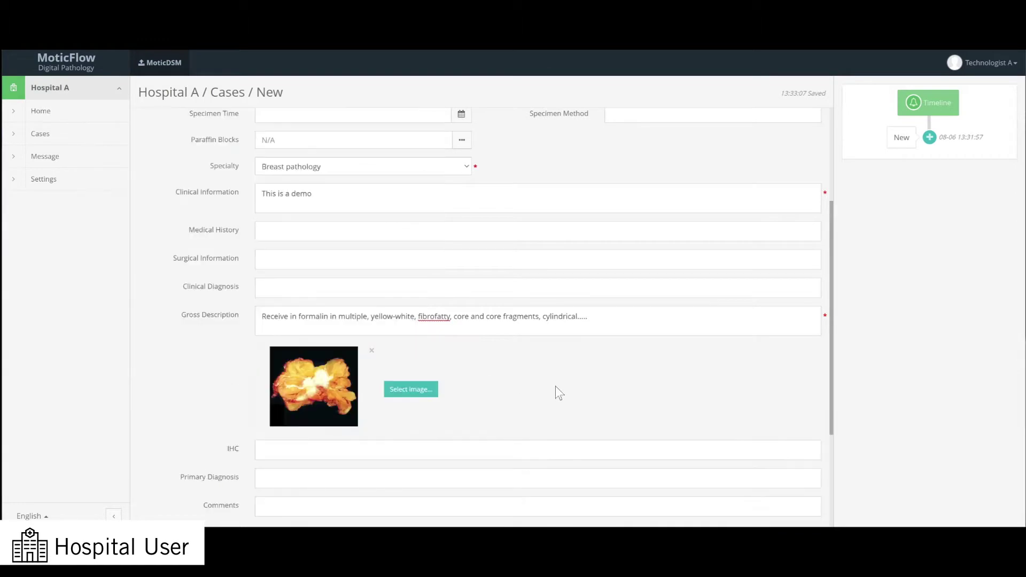
scroll(556, 386, "down", 3)
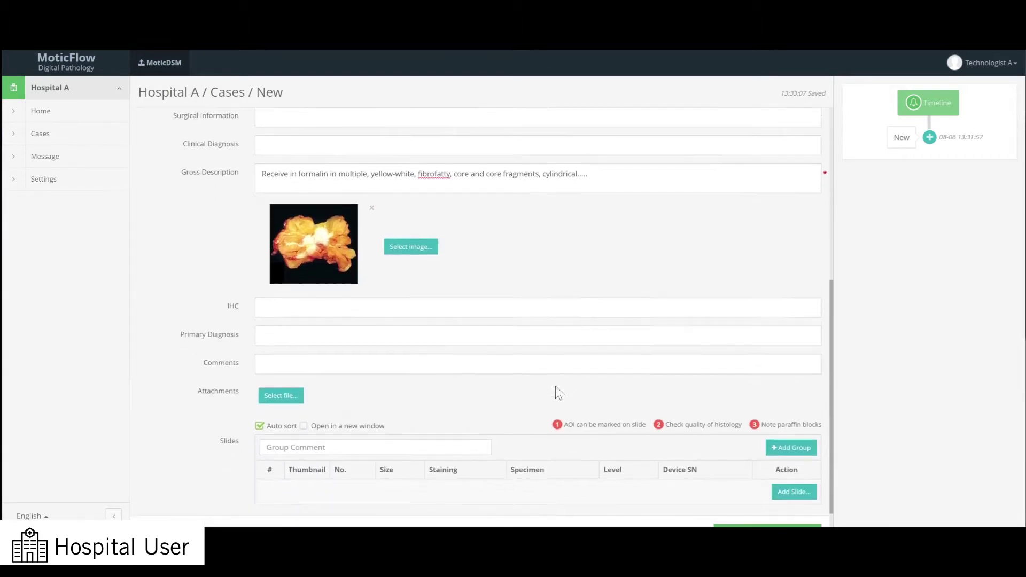
left_click(794, 464)
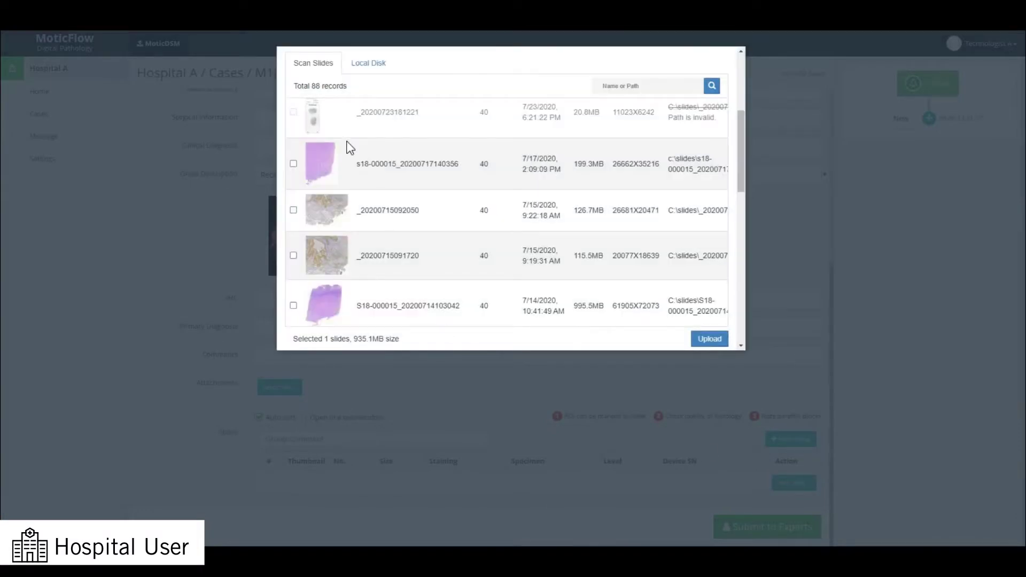
scroll(350, 148, "up", 3)
scroll(346, 162, "up", 2)
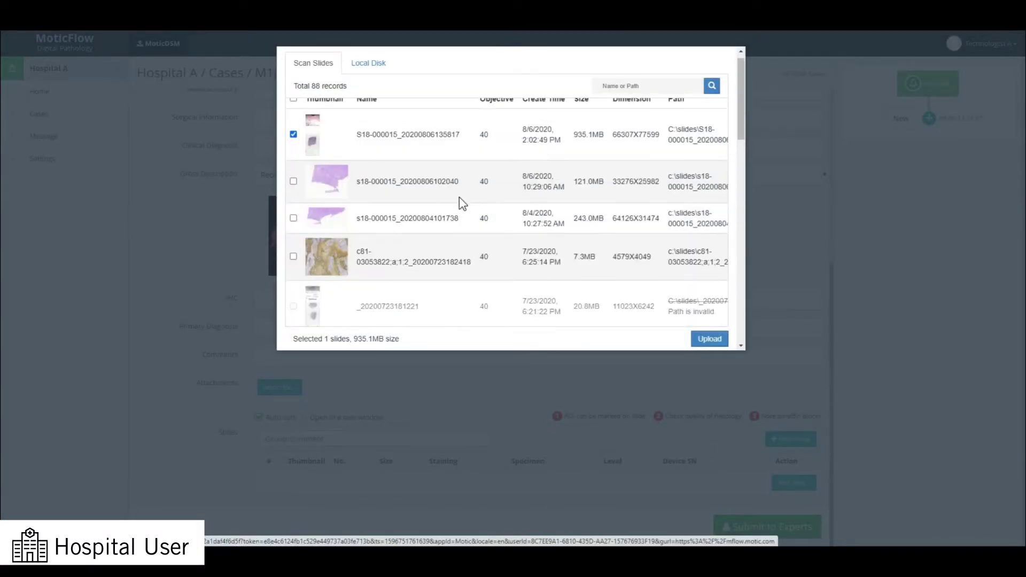
left_click(703, 345)
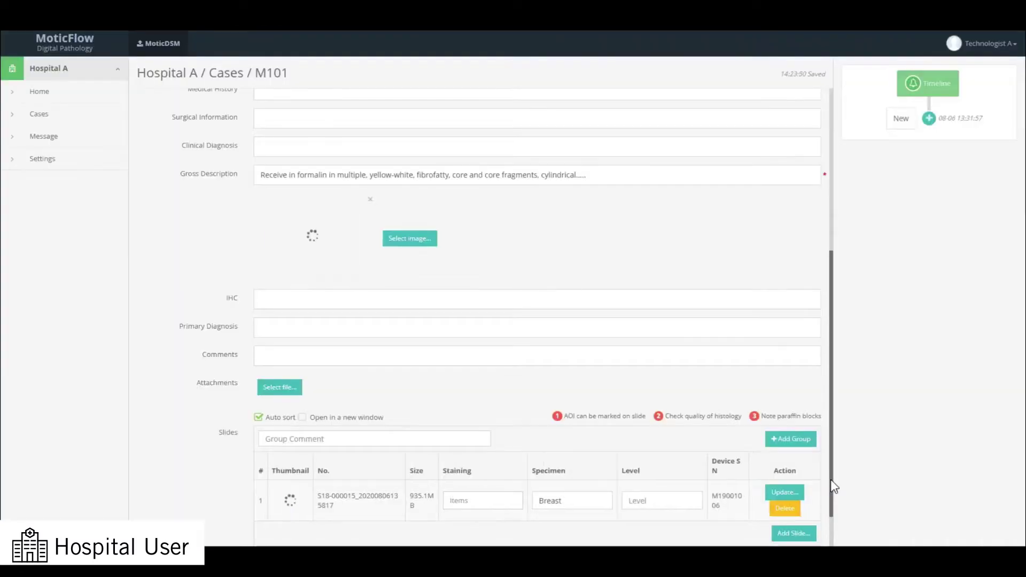
scroll(830, 479, "down", 1)
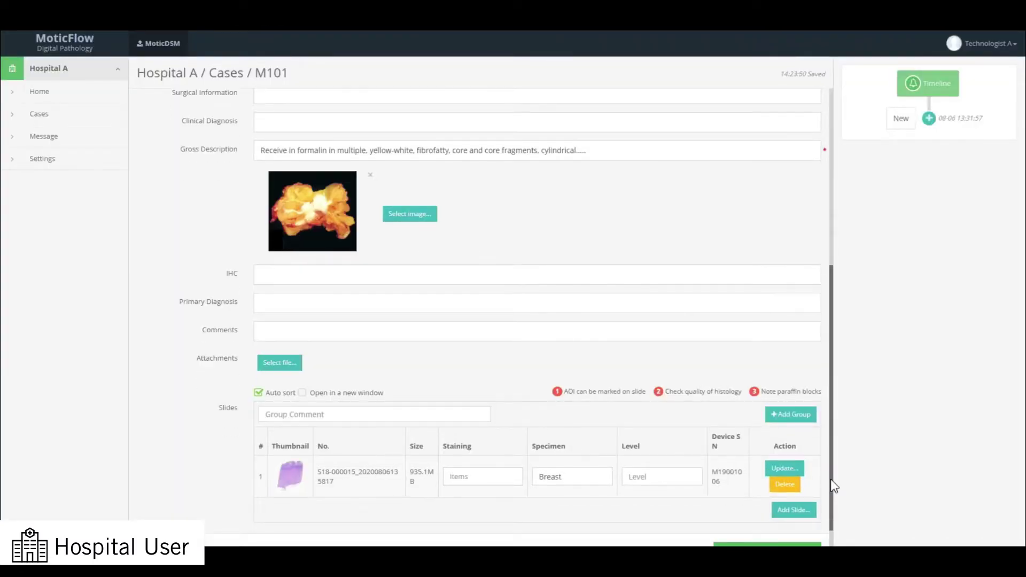
scroll(831, 480, "down", 1)
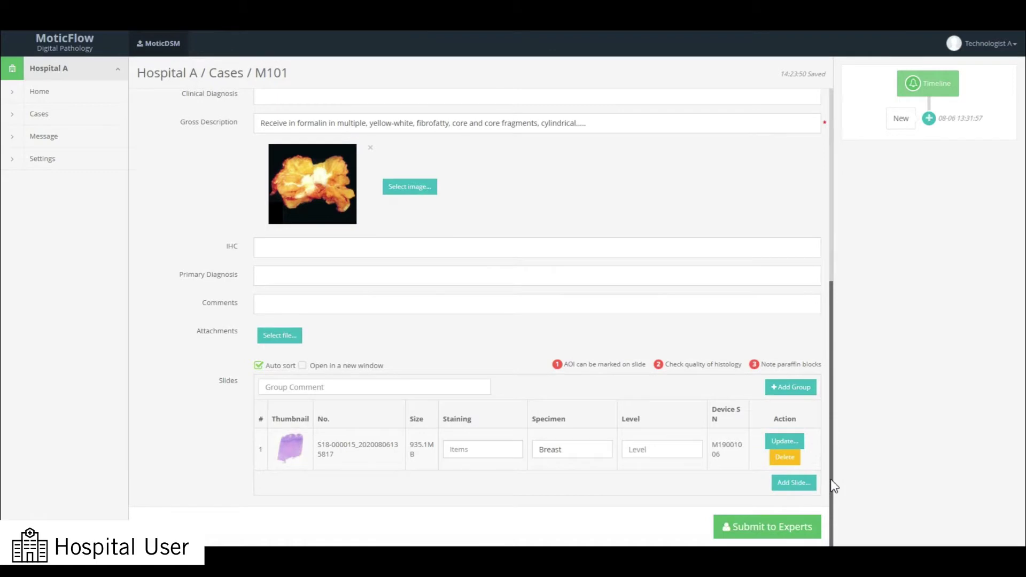
Step: Submit the case to the Specialty A expert
left_click(775, 524)
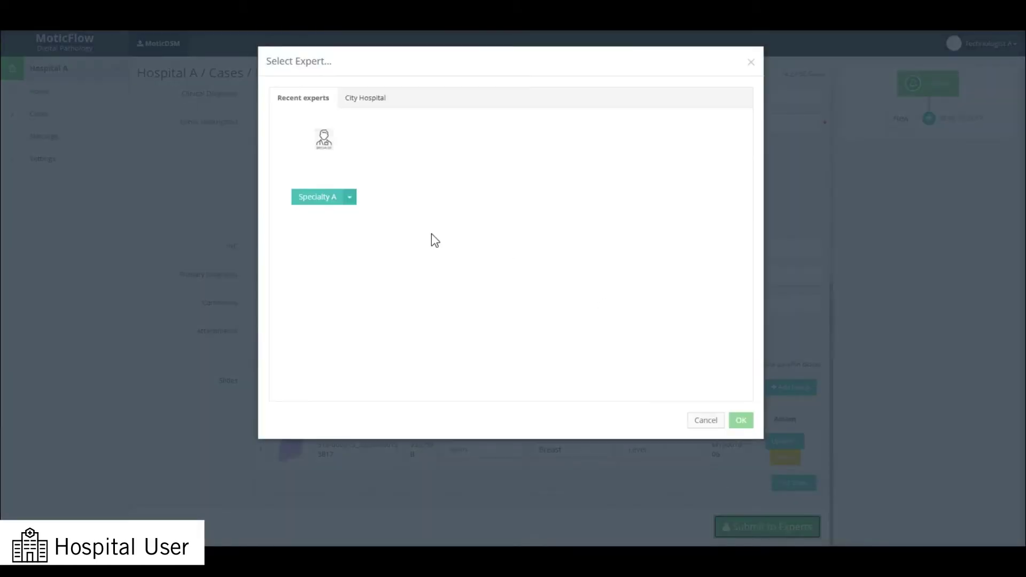
left_click(323, 139)
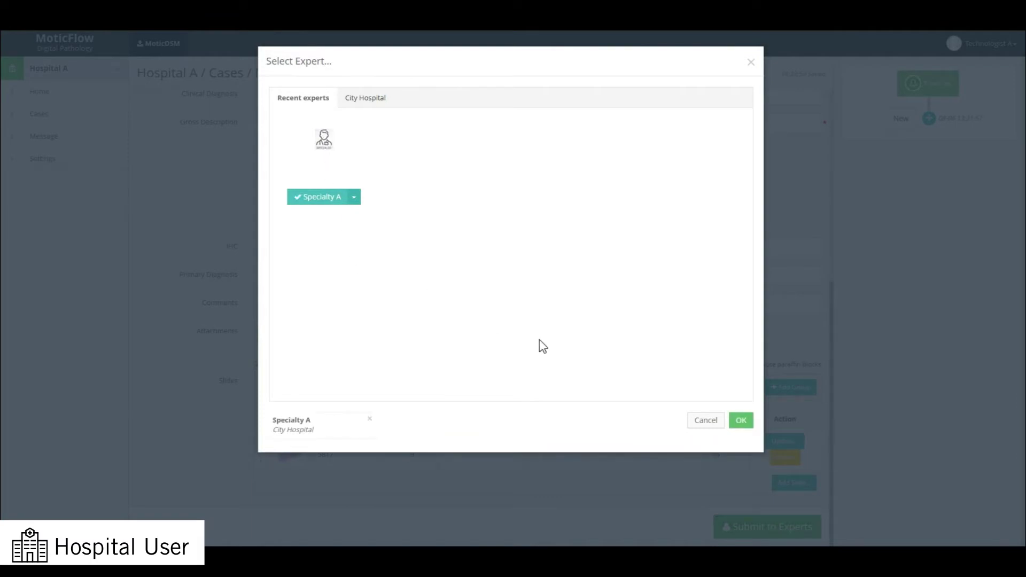
left_click(732, 422)
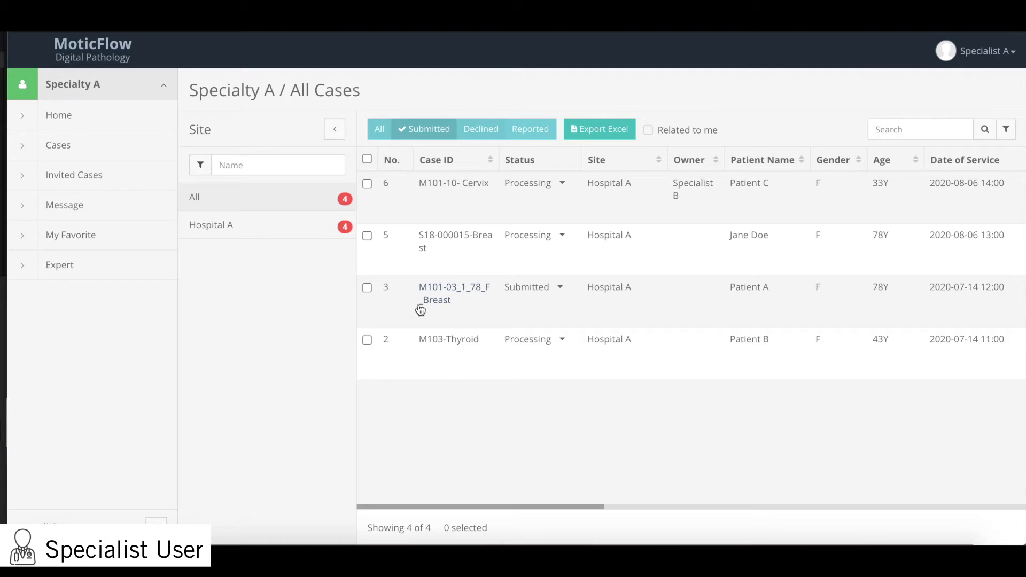
left_click(449, 238)
scroll(582, 398, "down", 3)
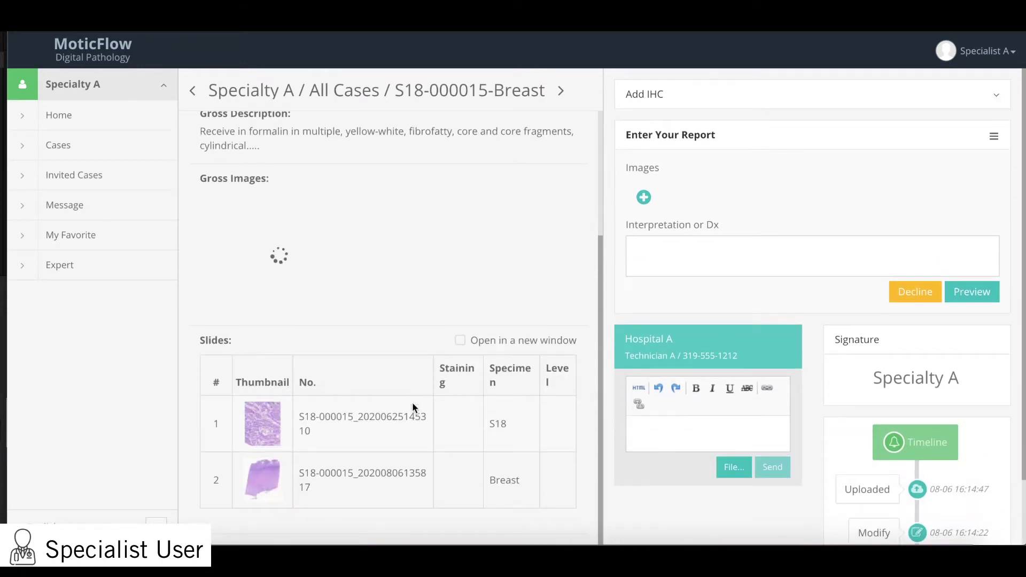
left_click(266, 425)
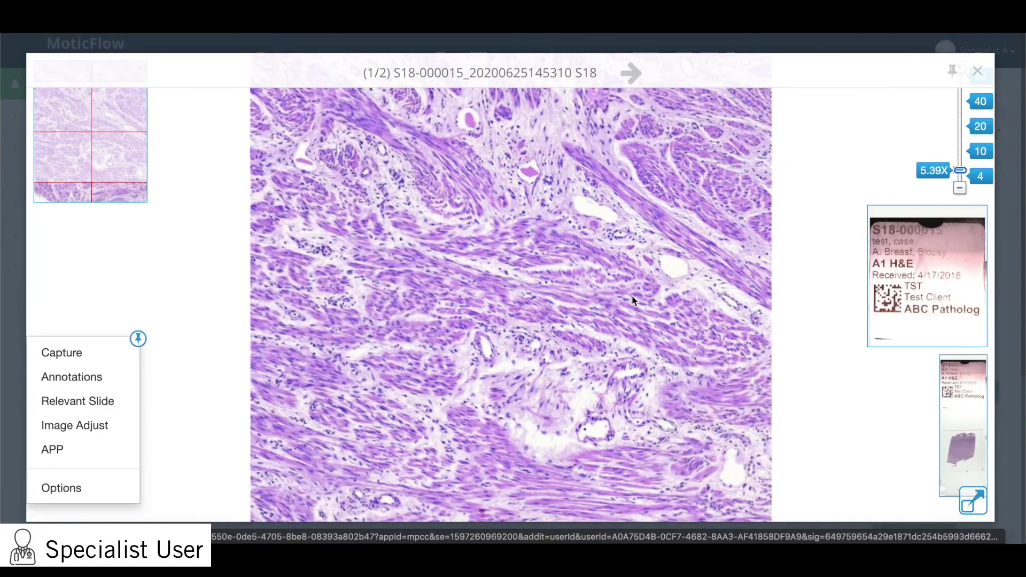
scroll(631, 301, "up", 2)
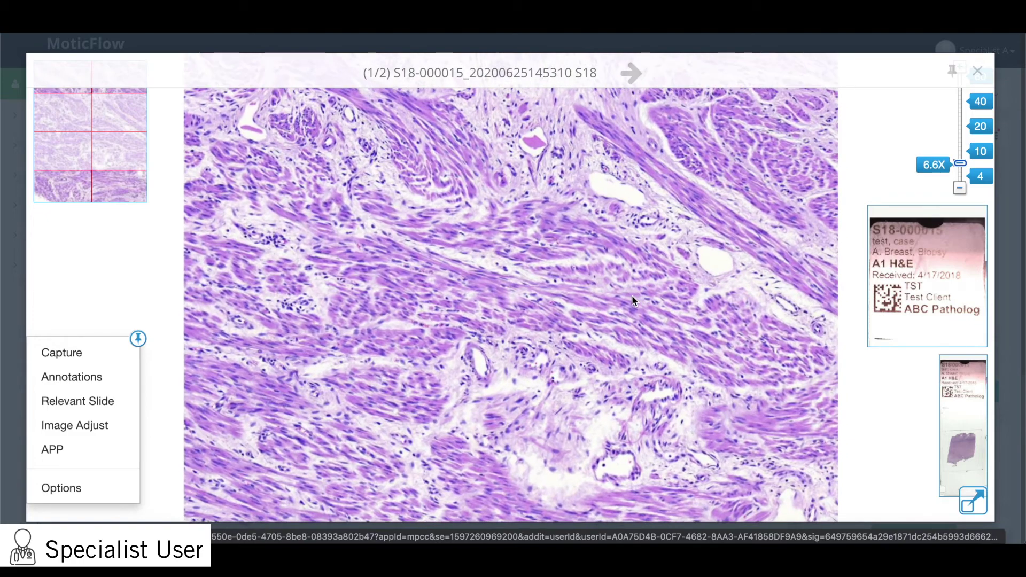
scroll(632, 300, "up", 3)
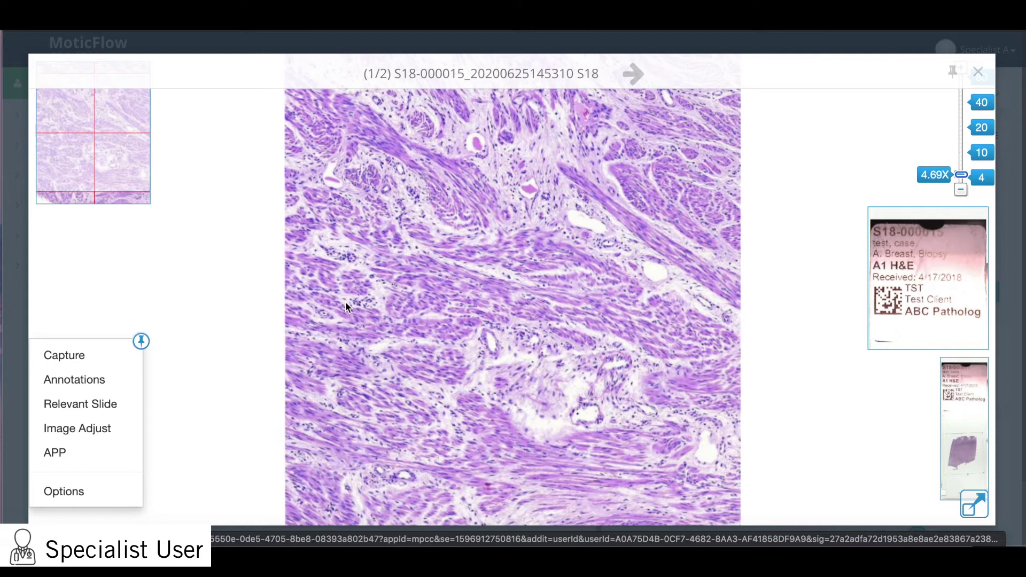
left_click(50, 403)
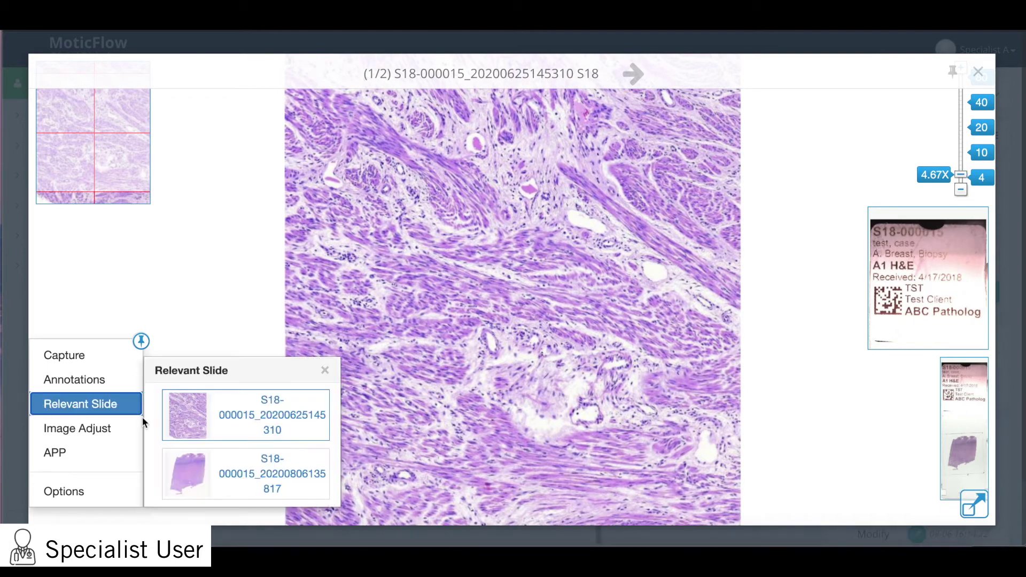
left_click(265, 461)
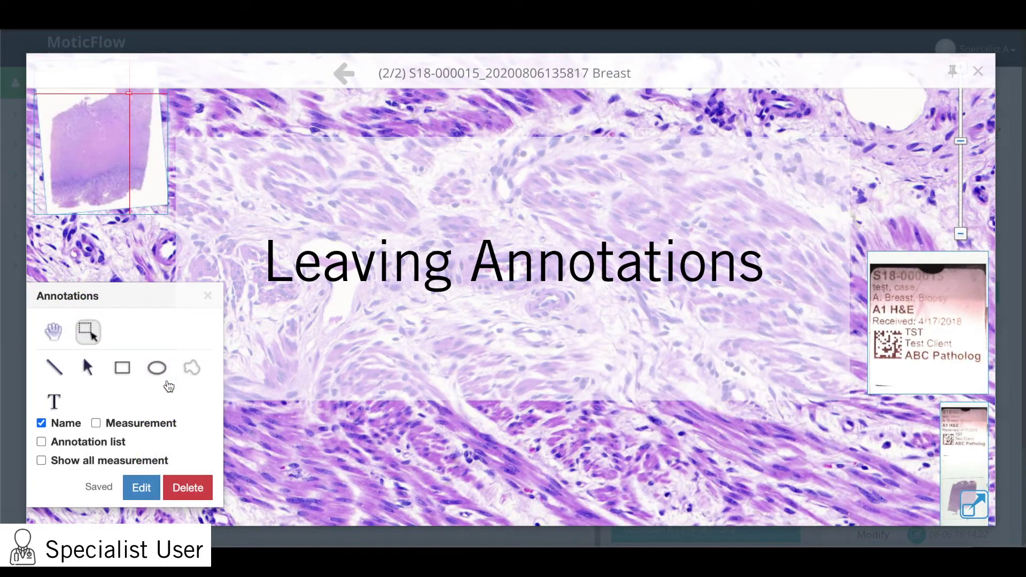
Step: Draw an ellipse around a tissue region and name the annotation Unsure
left_click(157, 368)
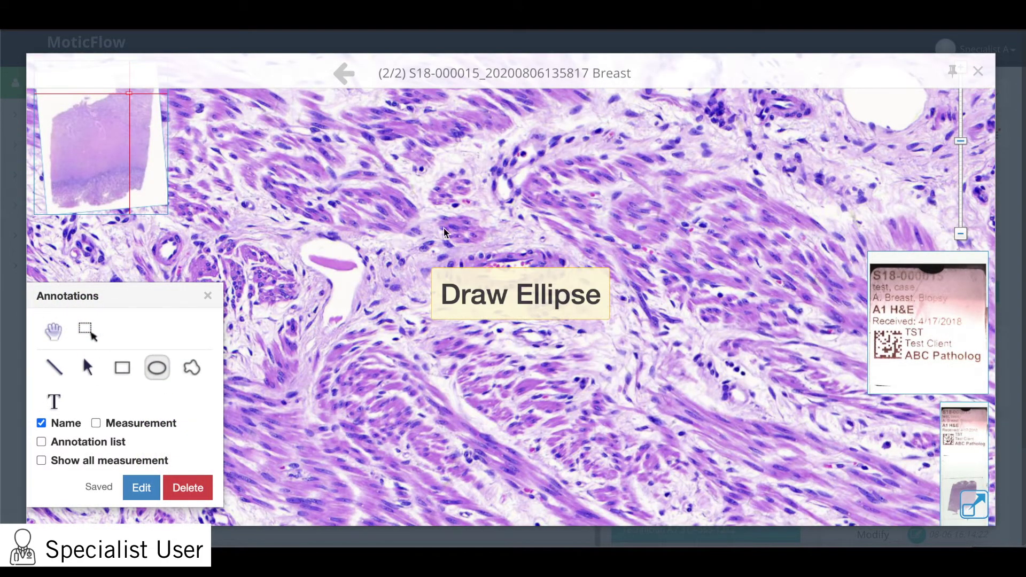
mouse_move(433, 203)
left_mouse_down()
mouse_move(589, 350)
mouse_move(649, 353)
left_mouse_up()
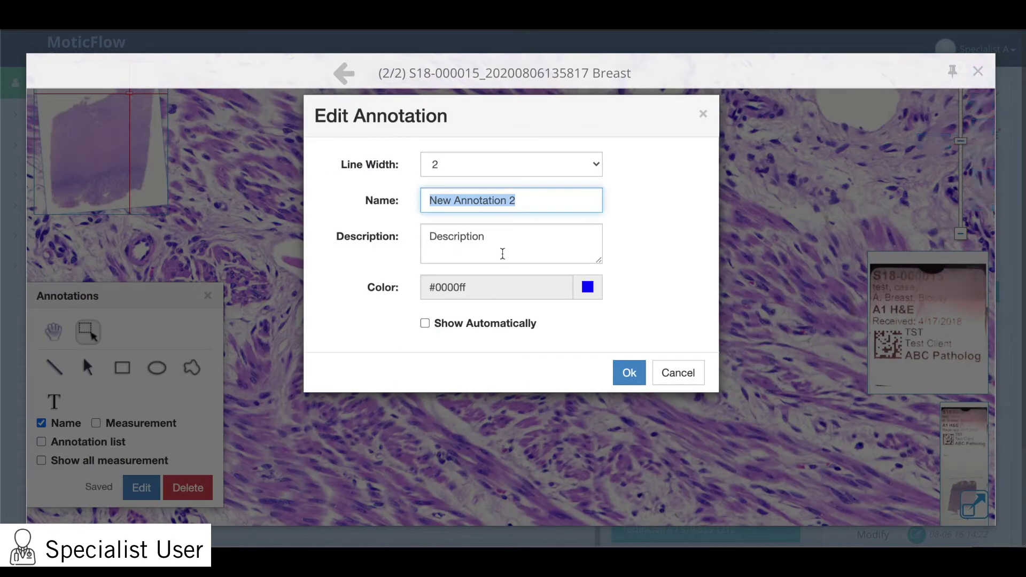
type("Unsure")
Step: Describe it as 'Unsure about this spot, can you take a look', colour it #ff4c00, and save
left_click(497, 230)
type("Unsure about this spot, can you taki")
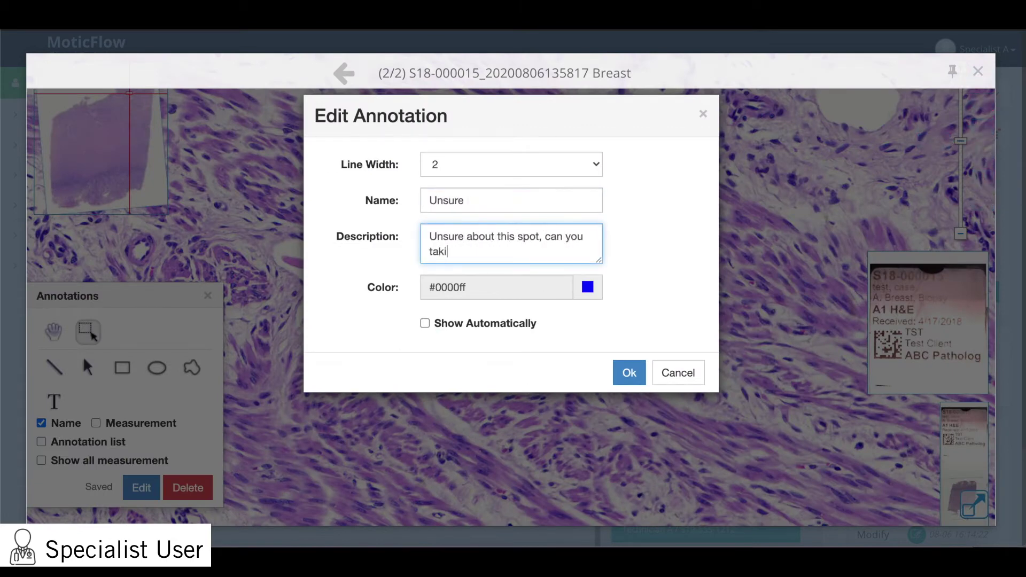
key("BackSpace")
type("e a loojk")
left_click(595, 295)
left_click(654, 374)
left_click(629, 374)
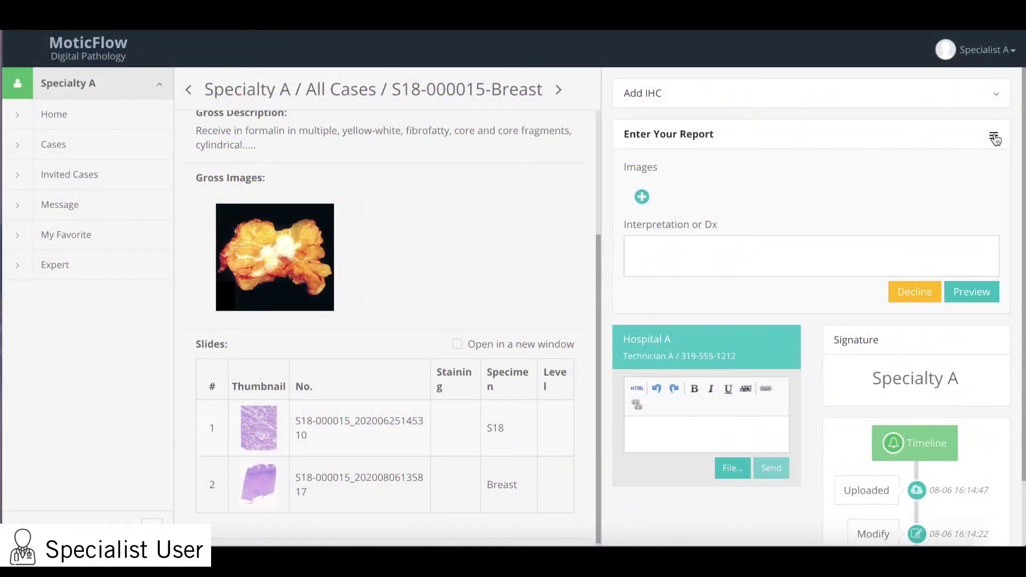
Step: Invite the Specialty B expert to the breast case
left_click(993, 135)
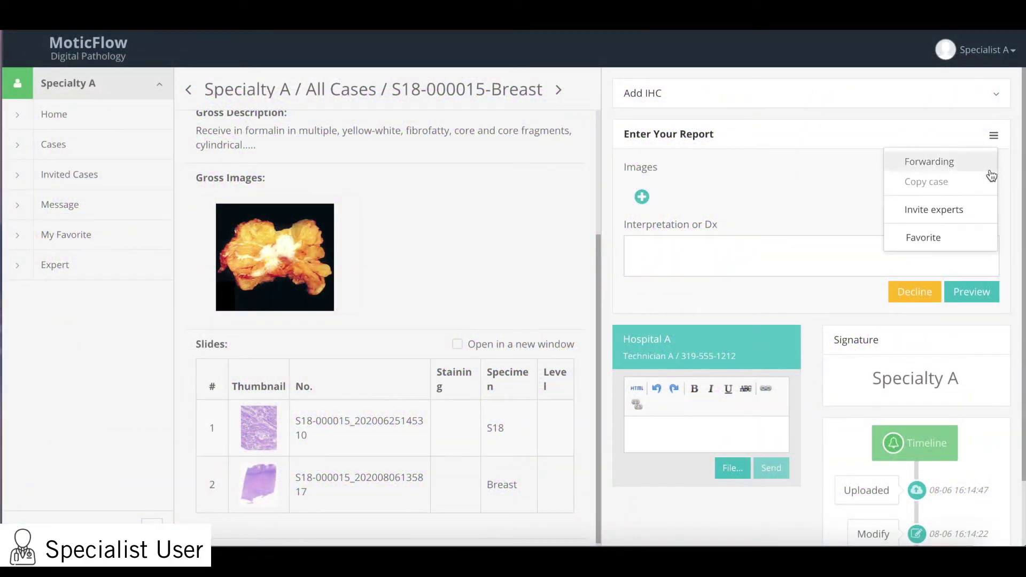
left_click(987, 210)
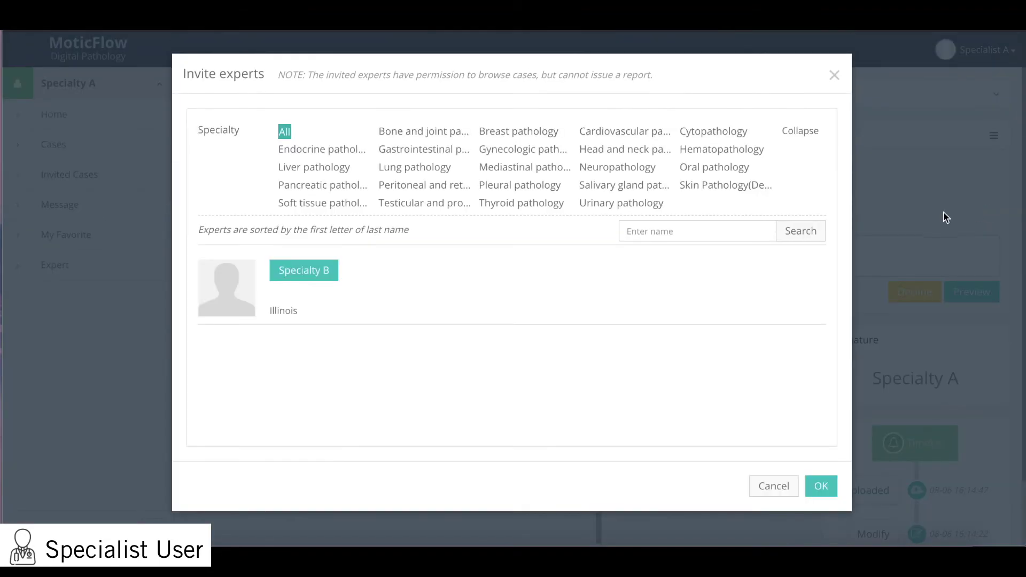
left_click(251, 297)
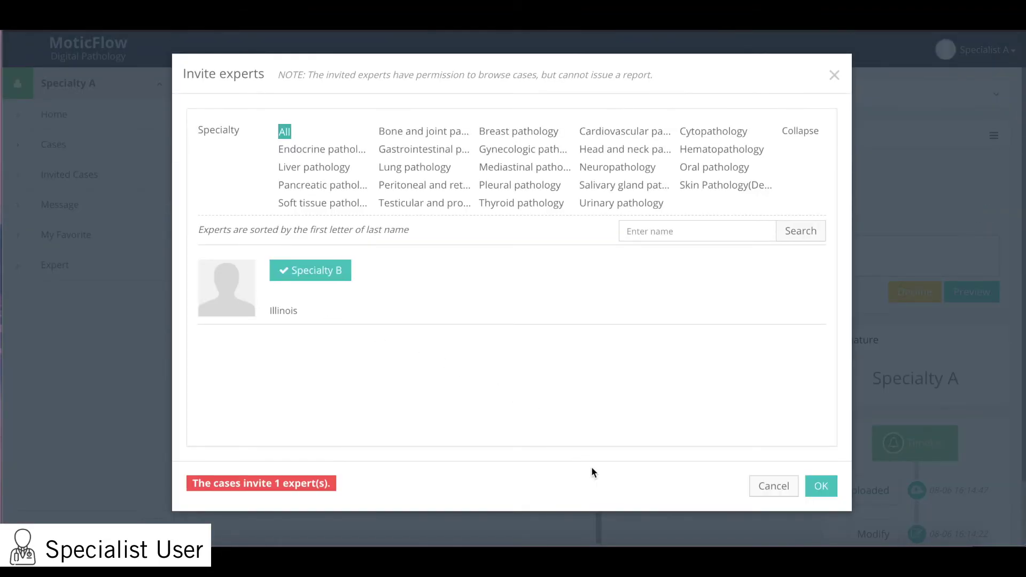
left_click(817, 487)
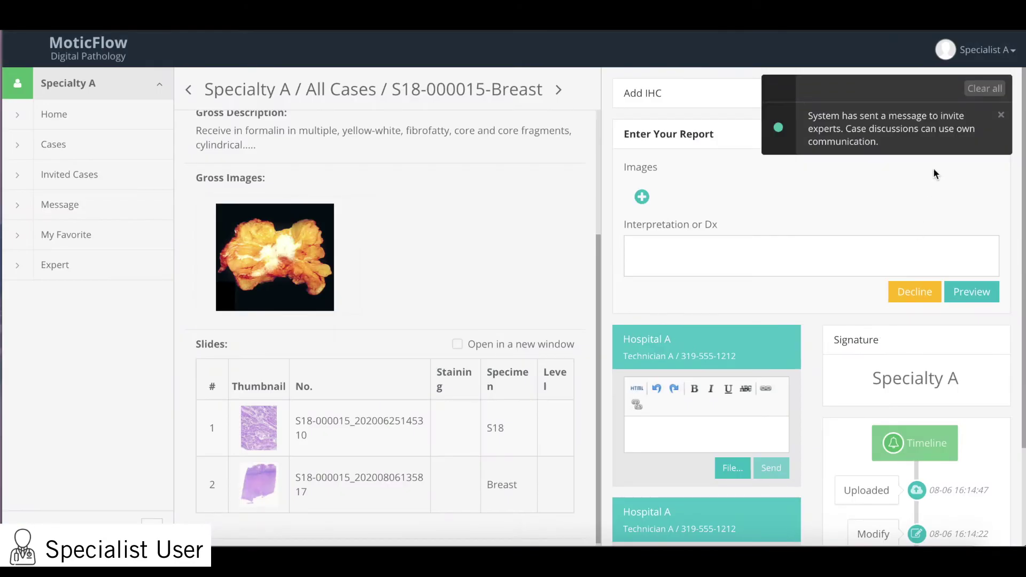
Step: Dismiss the invitation notice and begin forwarding the case to an expert
left_click(1000, 114)
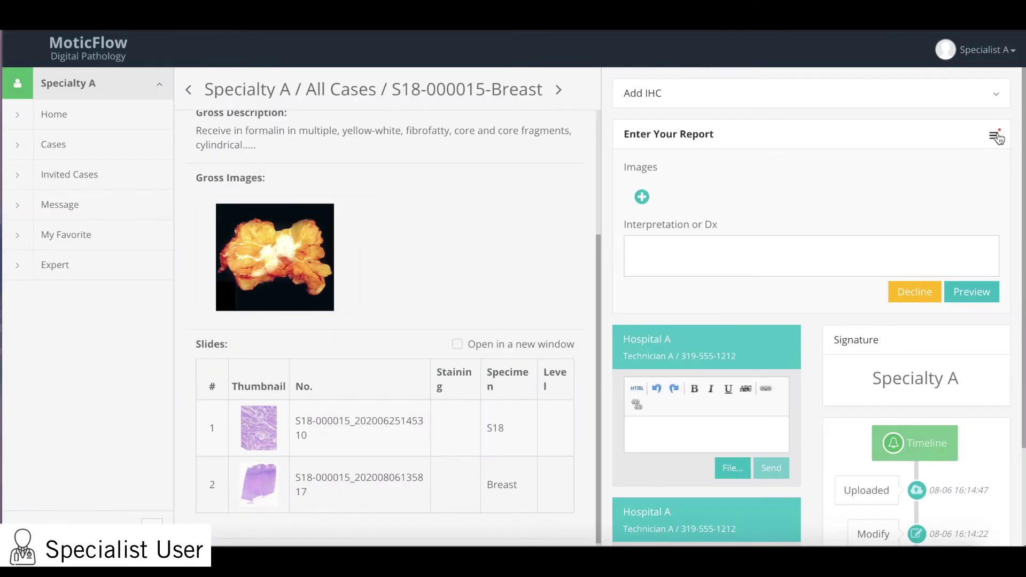
left_click(994, 136)
left_click(940, 166)
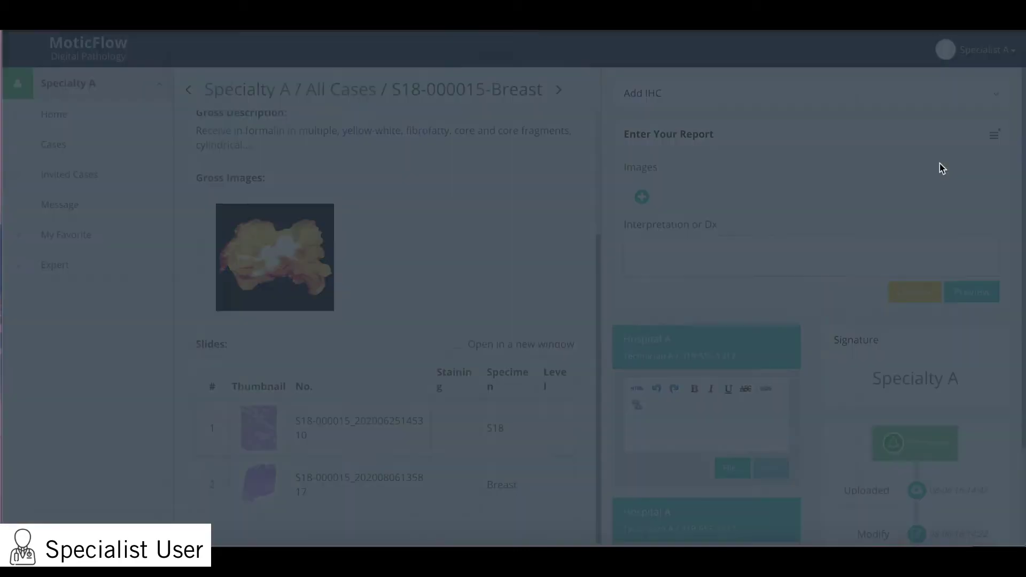
Step: Forward to Specialty B, capture the slide labelled Breast Cancer, and enter Breast Cancer interpretation
left_click(416, 256)
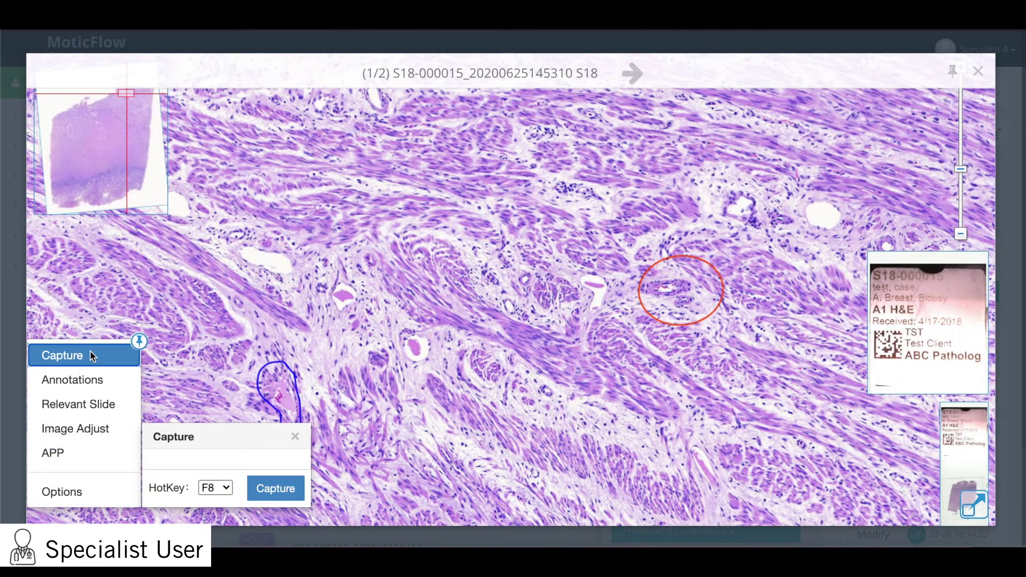
left_click(283, 490)
left_click(410, 265)
type("Cancer")
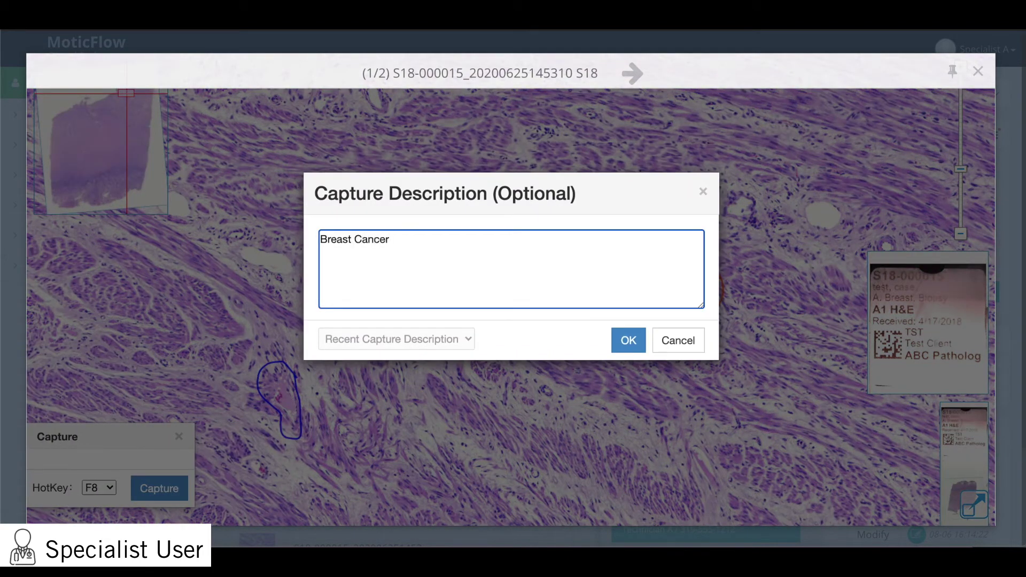
left_click(628, 339)
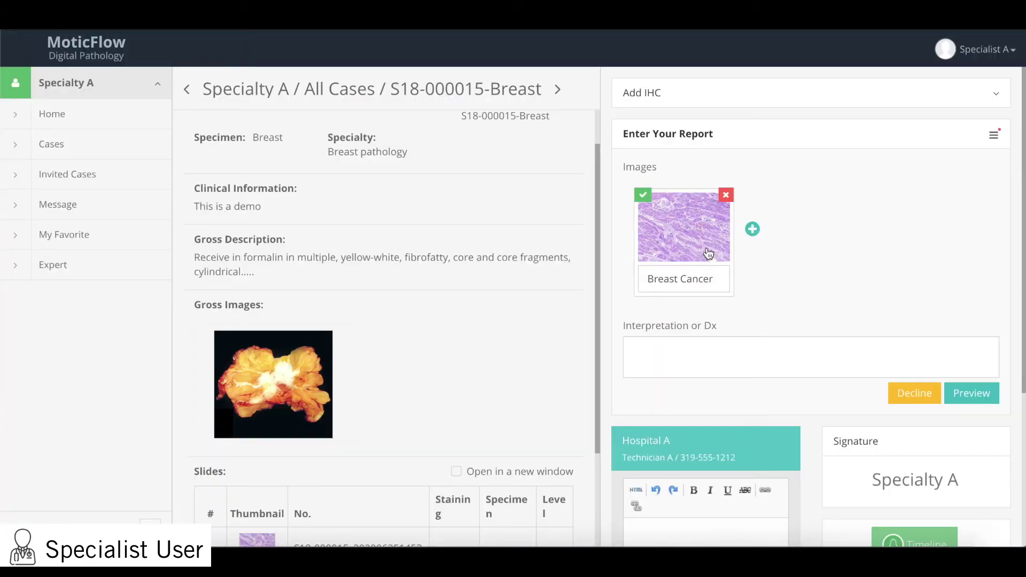
left_click(706, 346)
type("Breast Cancer")
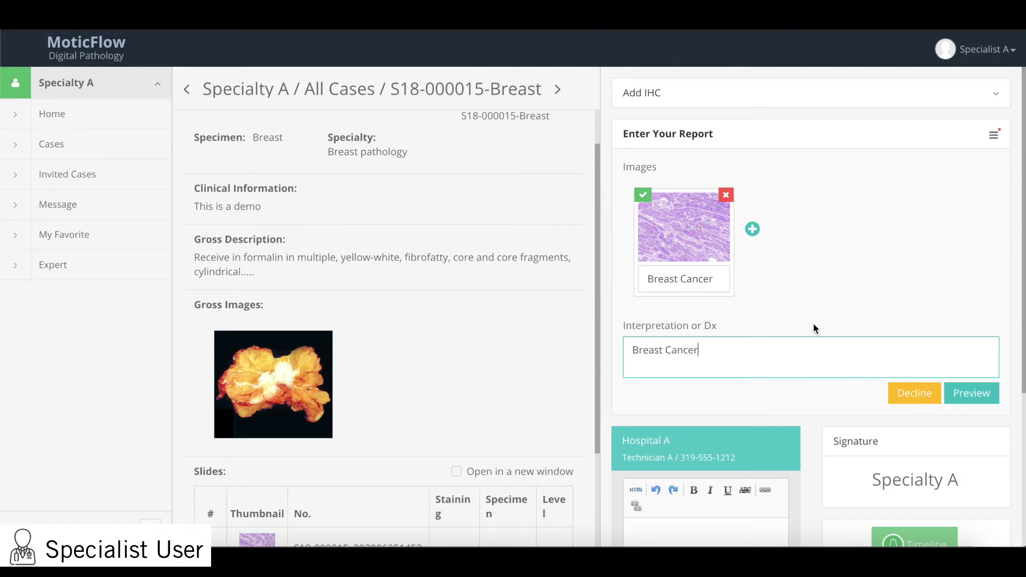
Step: Preview the consultation report PDF and submit it
left_click(975, 393)
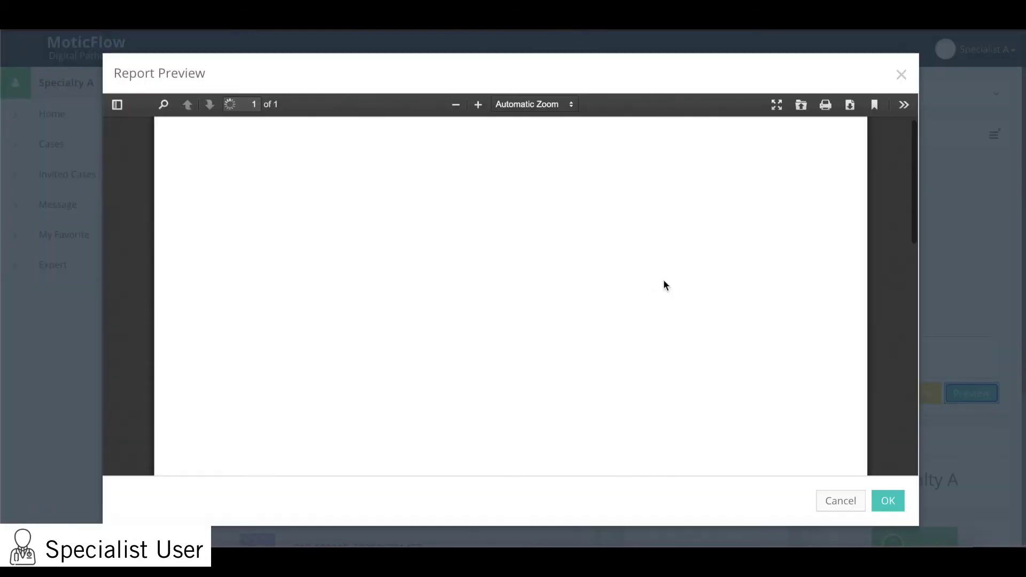
scroll(671, 363, "down", 5)
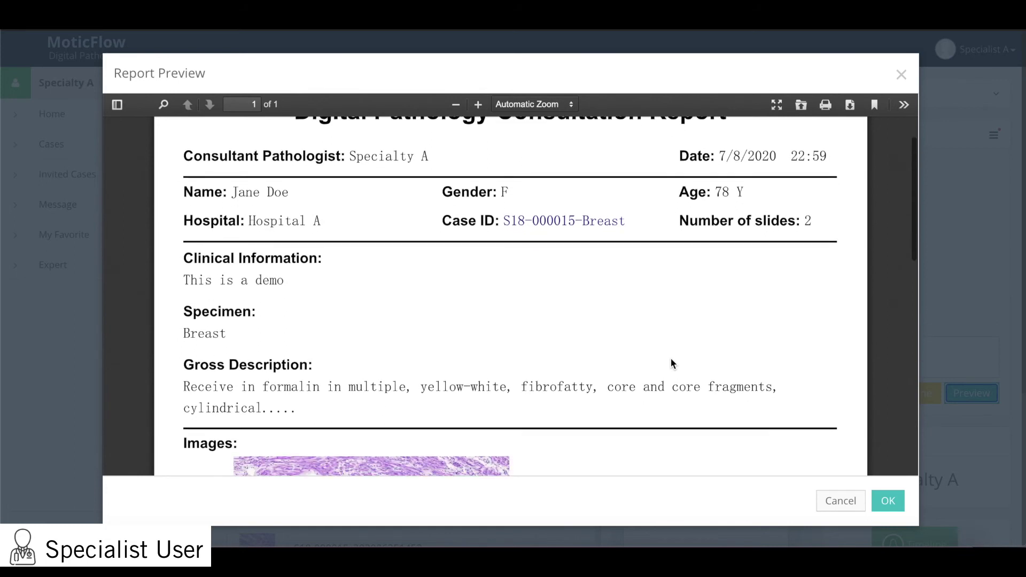
scroll(672, 362, "down", 10)
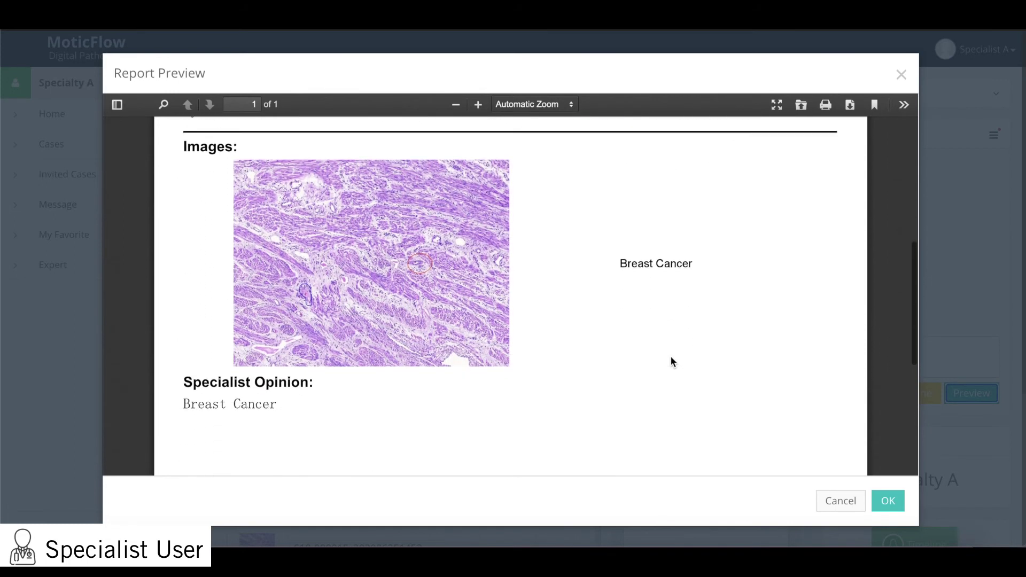
scroll(672, 362, "down", 3)
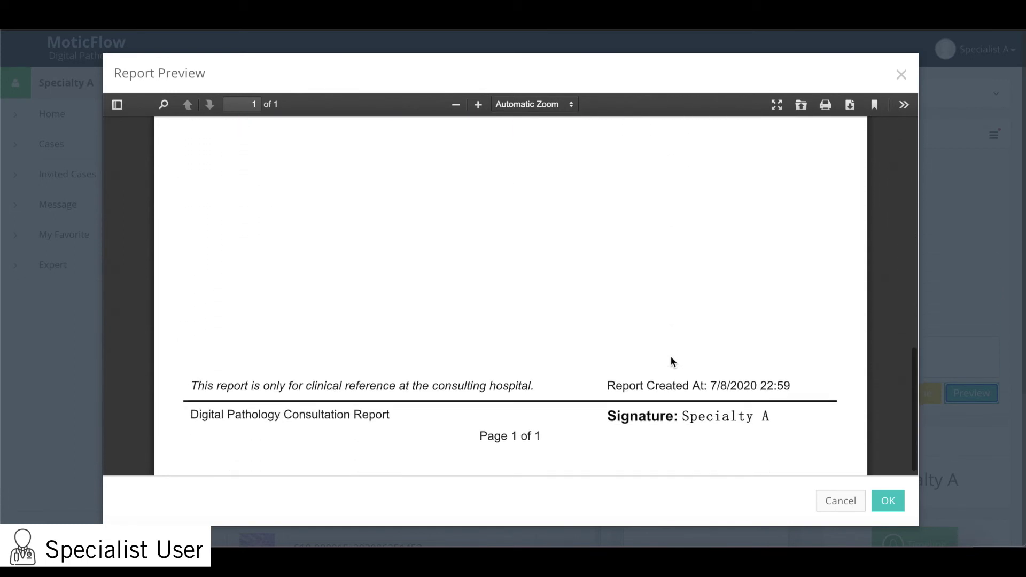
left_click(886, 502)
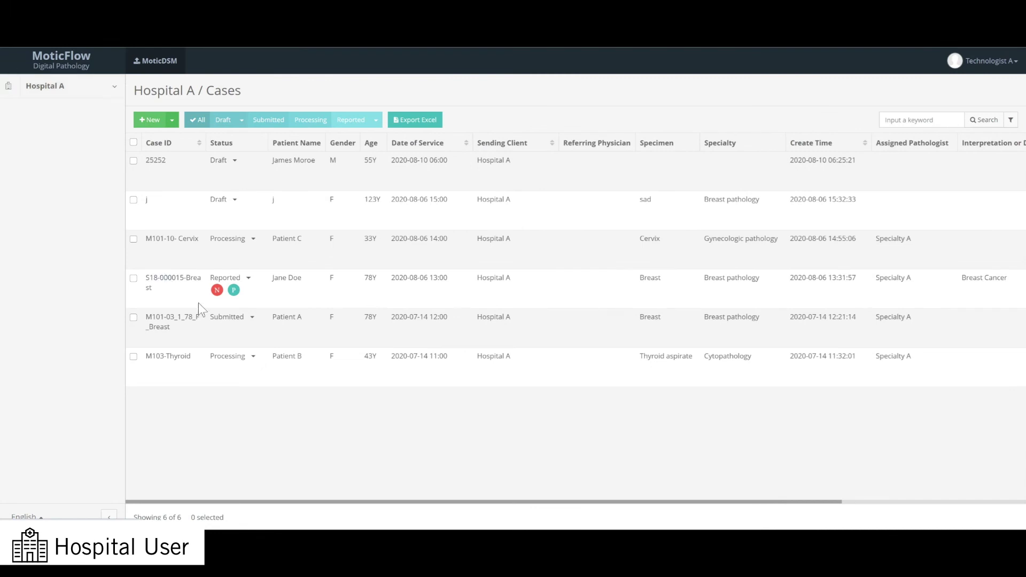
Step: Open S18-000015-Breast as the hospital user and view its 08-07 report
left_click(170, 283)
scroll(825, 468, "down", 2)
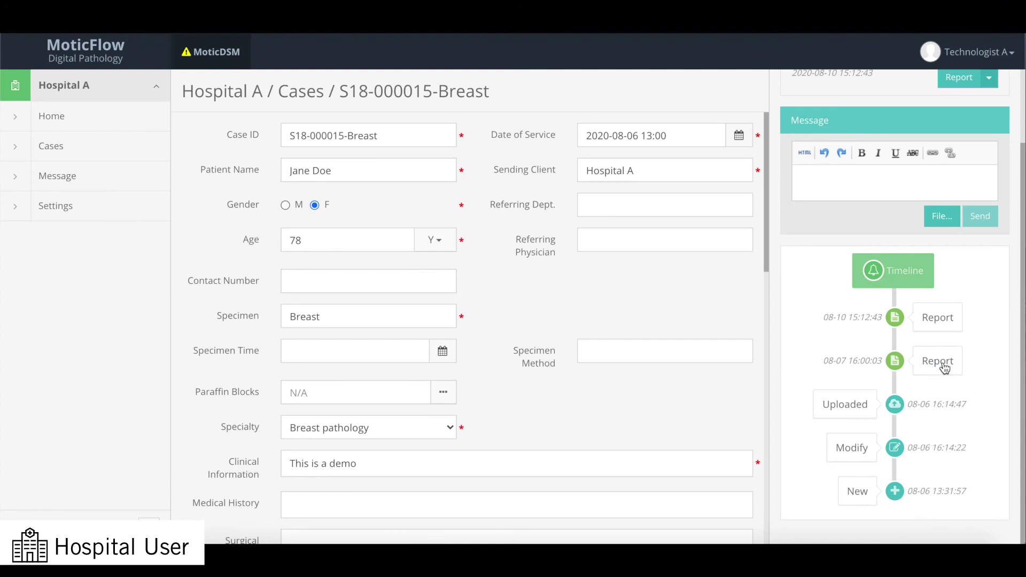
left_click(936, 319)
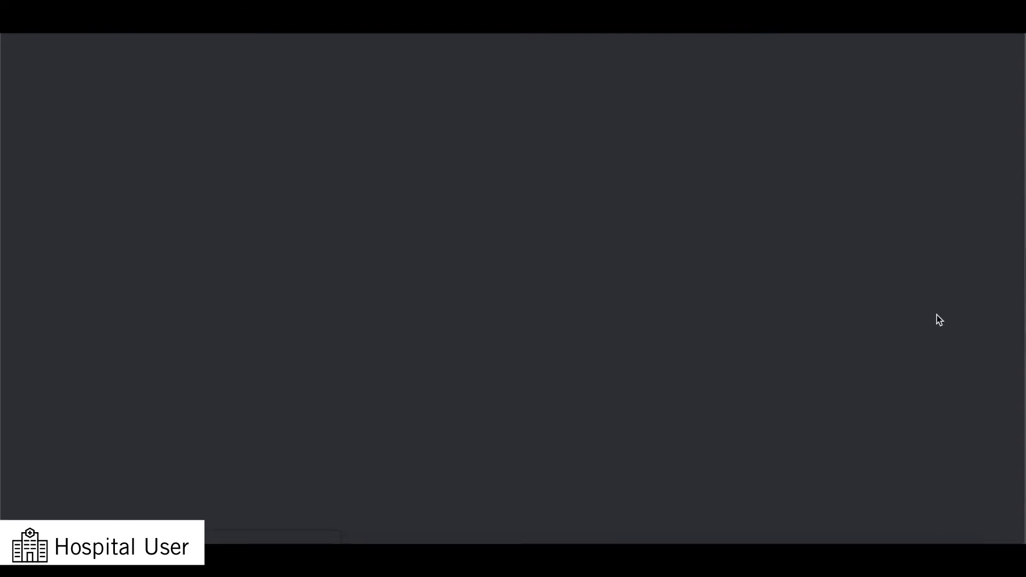